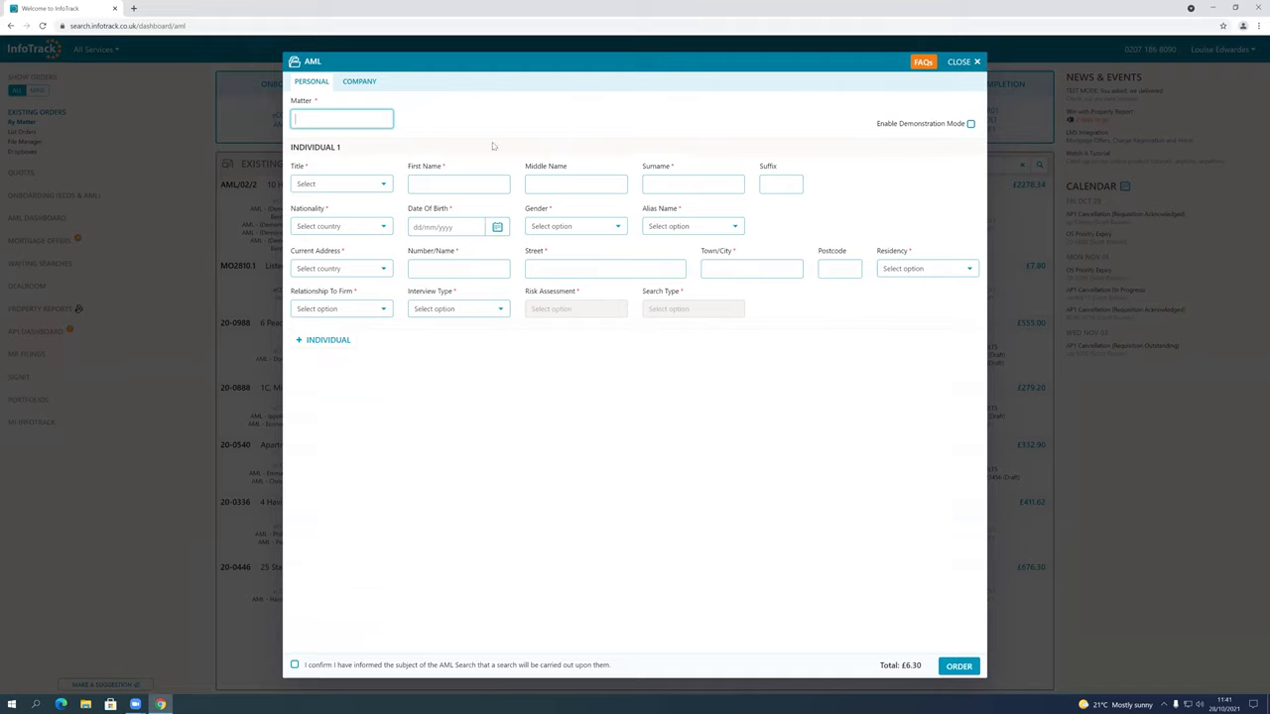
# Look at the company version of the AML order form and return to the personal version
pyautogui.click(351, 86)
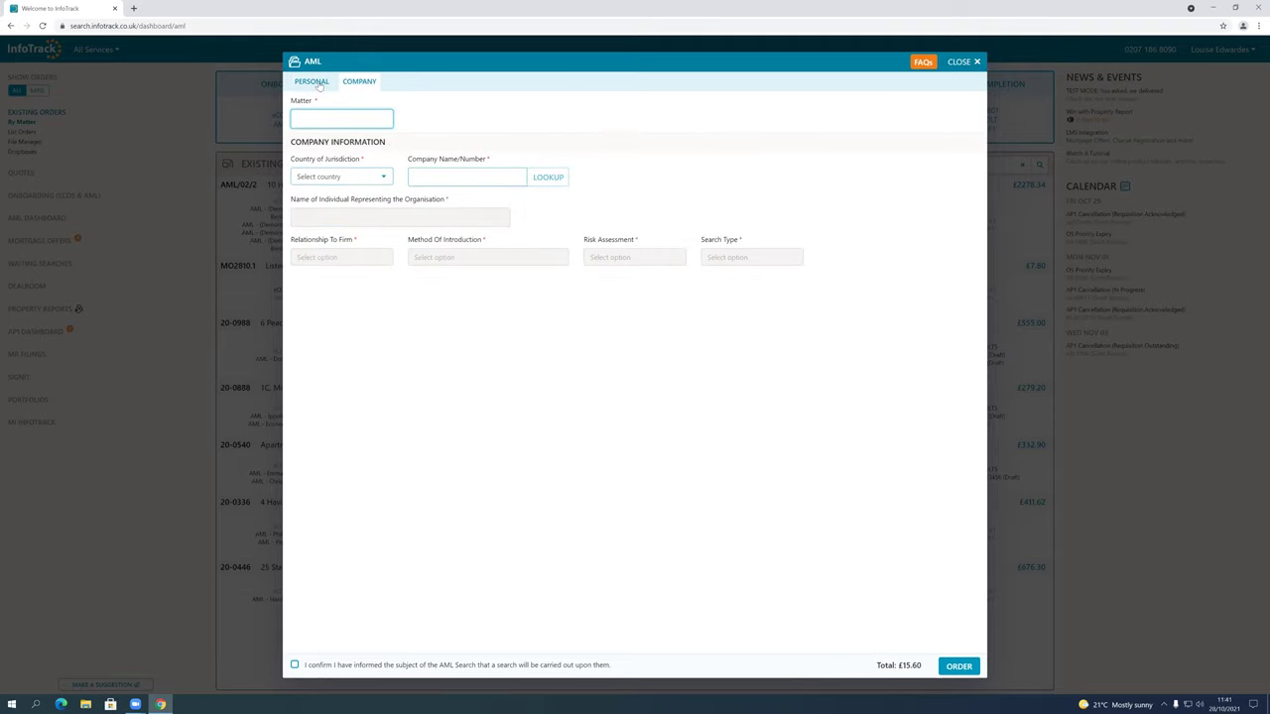
pyautogui.click(315, 83)
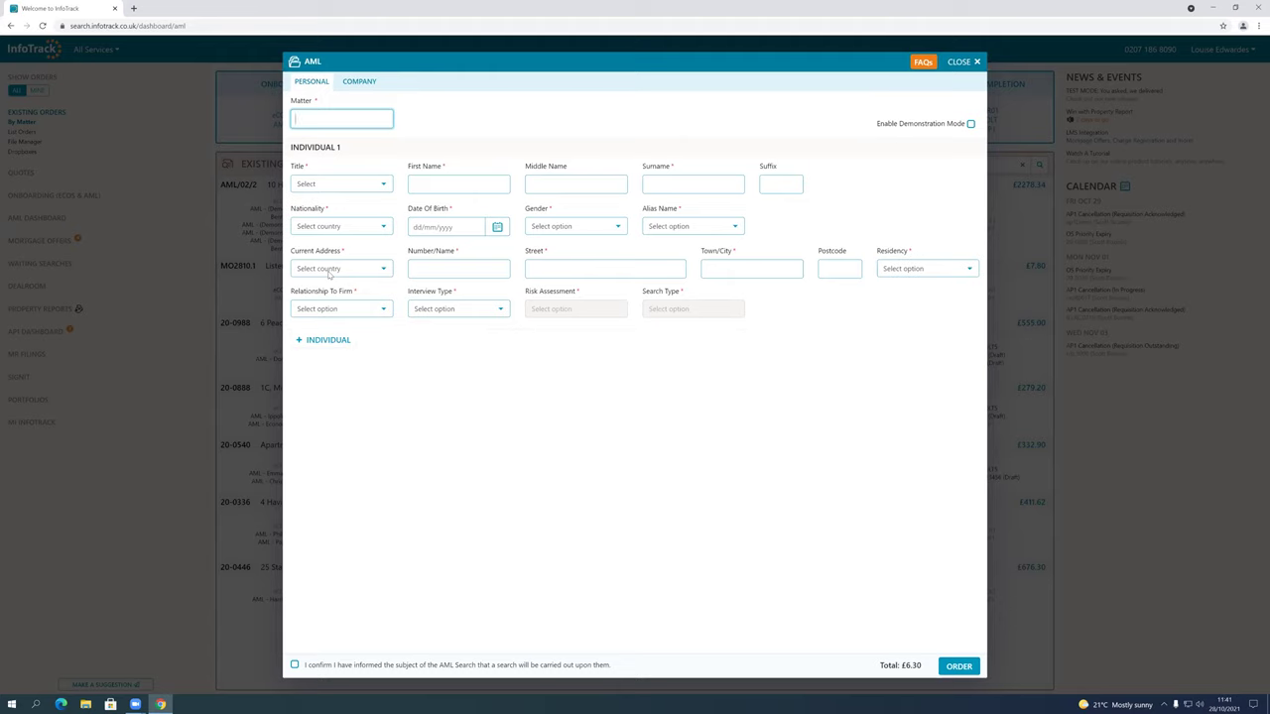
pyautogui.click(329, 269)
pyautogui.click(497, 380)
# Enable demonstration mode on the personal AML form and review the sample details and identity documents of both individuals
pyautogui.click(970, 124)
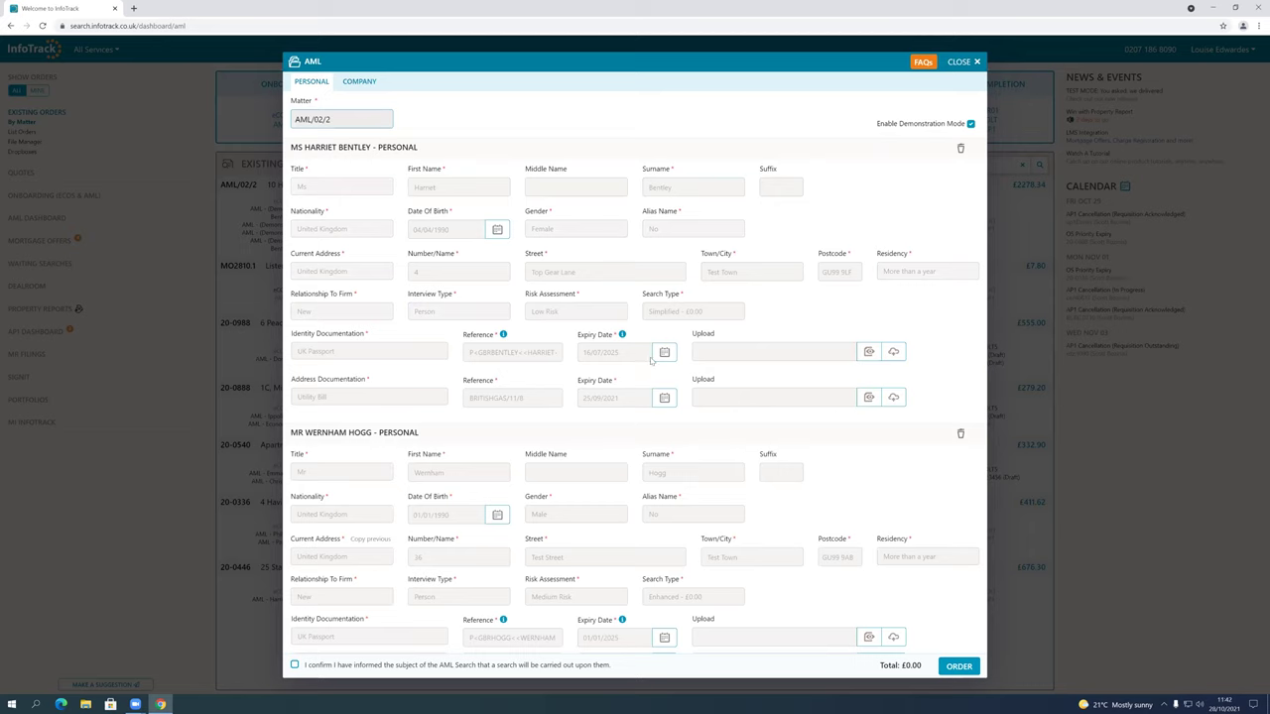
pyautogui.scroll(-1, 673, 345)
pyautogui.scroll(-1, 672, 345)
pyautogui.scroll(2, 673, 345)
pyautogui.scroll(-1, 811, 284)
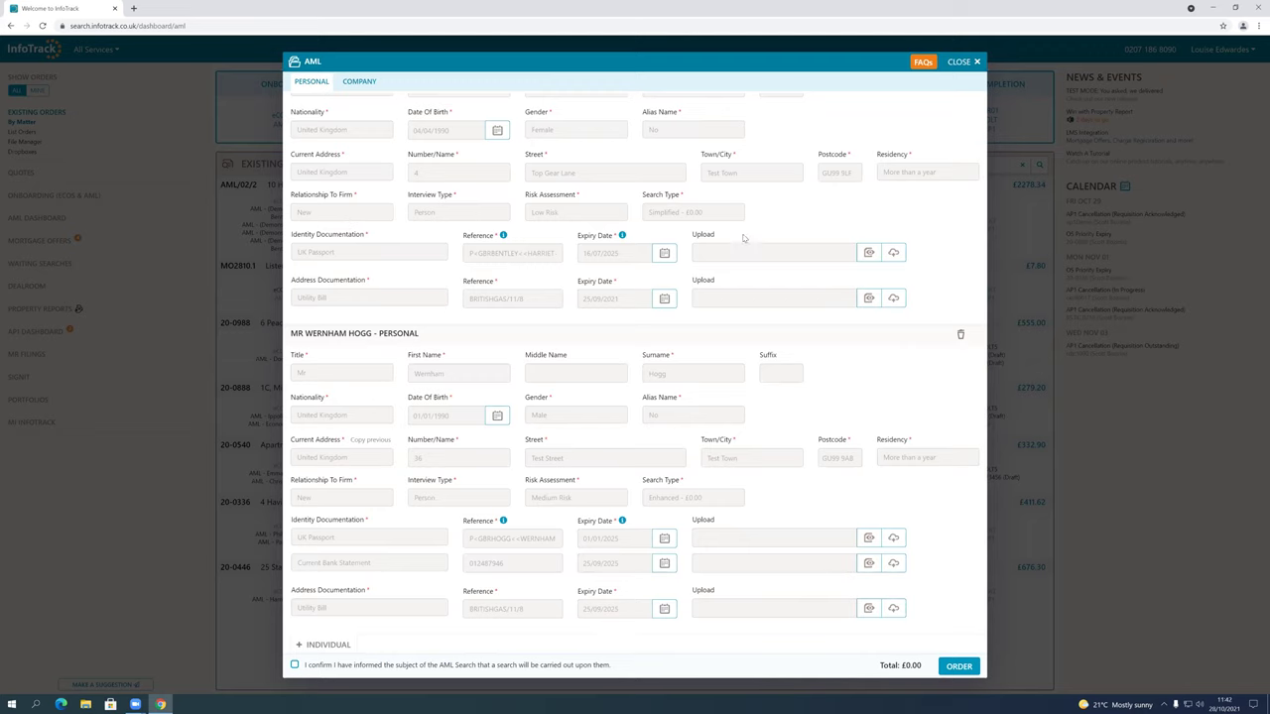
pyautogui.scroll(-1, 788, 297)
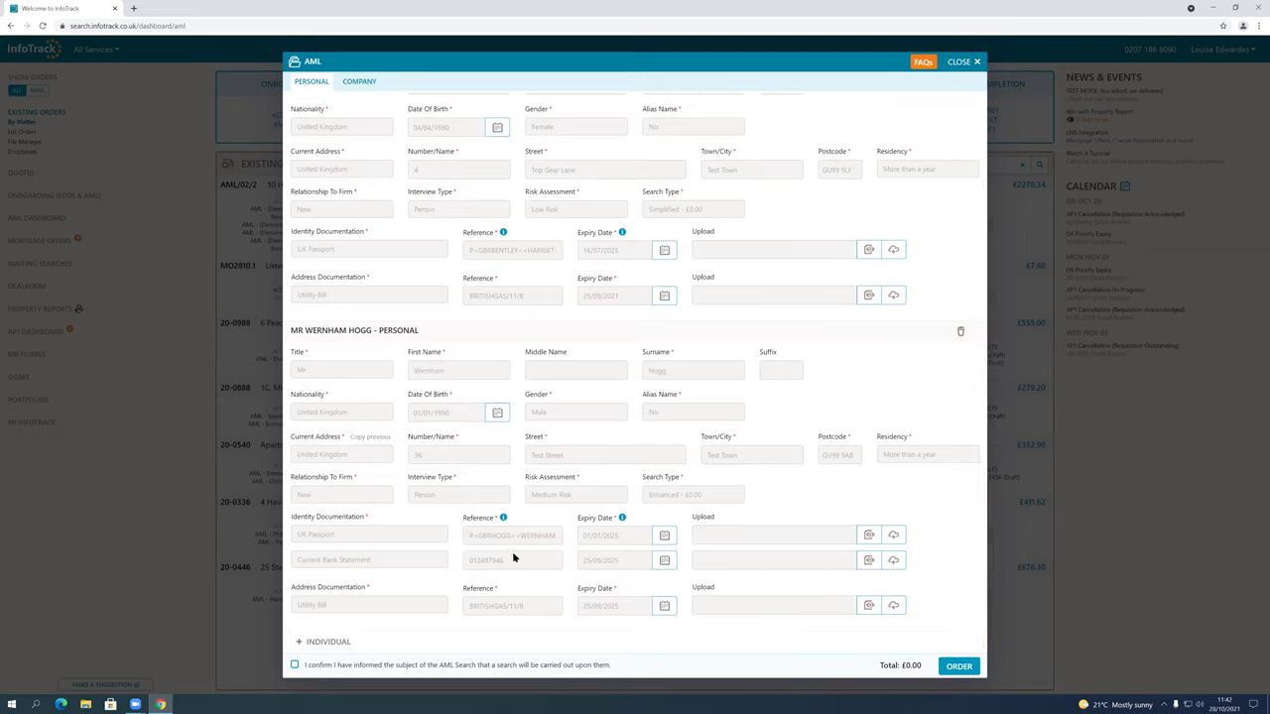
pyautogui.scroll(-1, 669, 613)
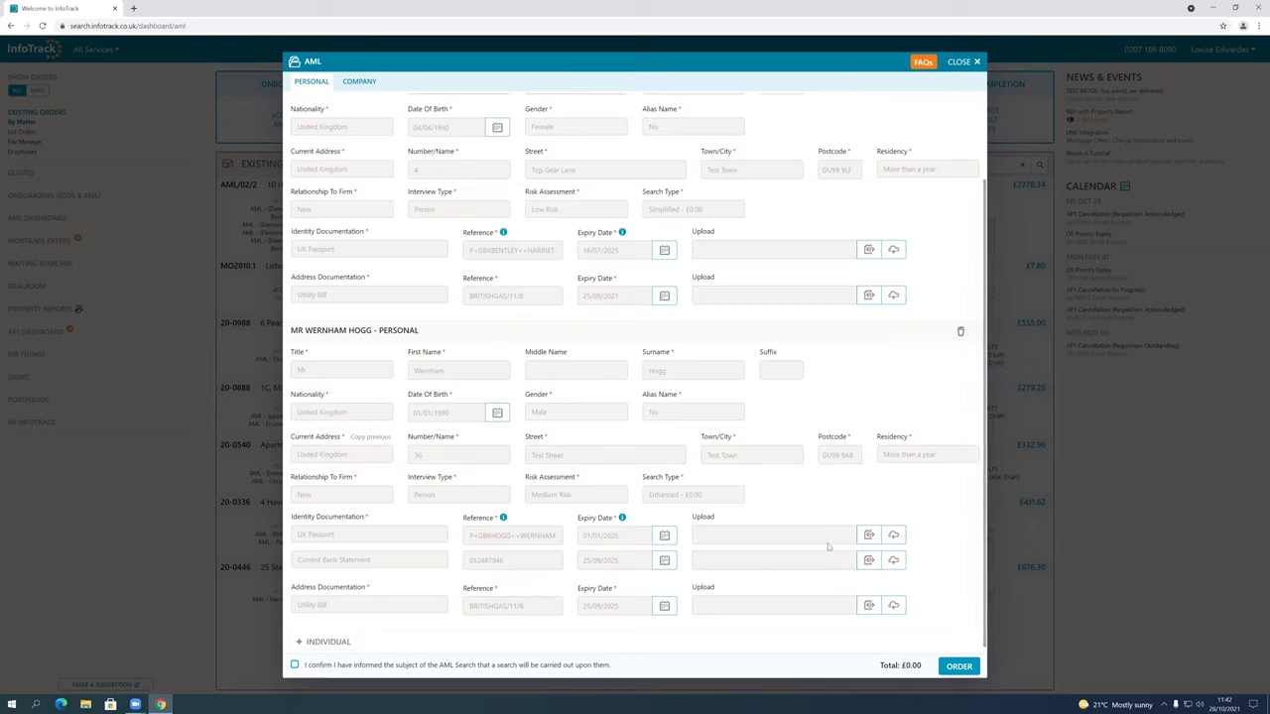
# Confirm that the subjects have been informed of the AML search and place the order
pyautogui.click(569, 670)
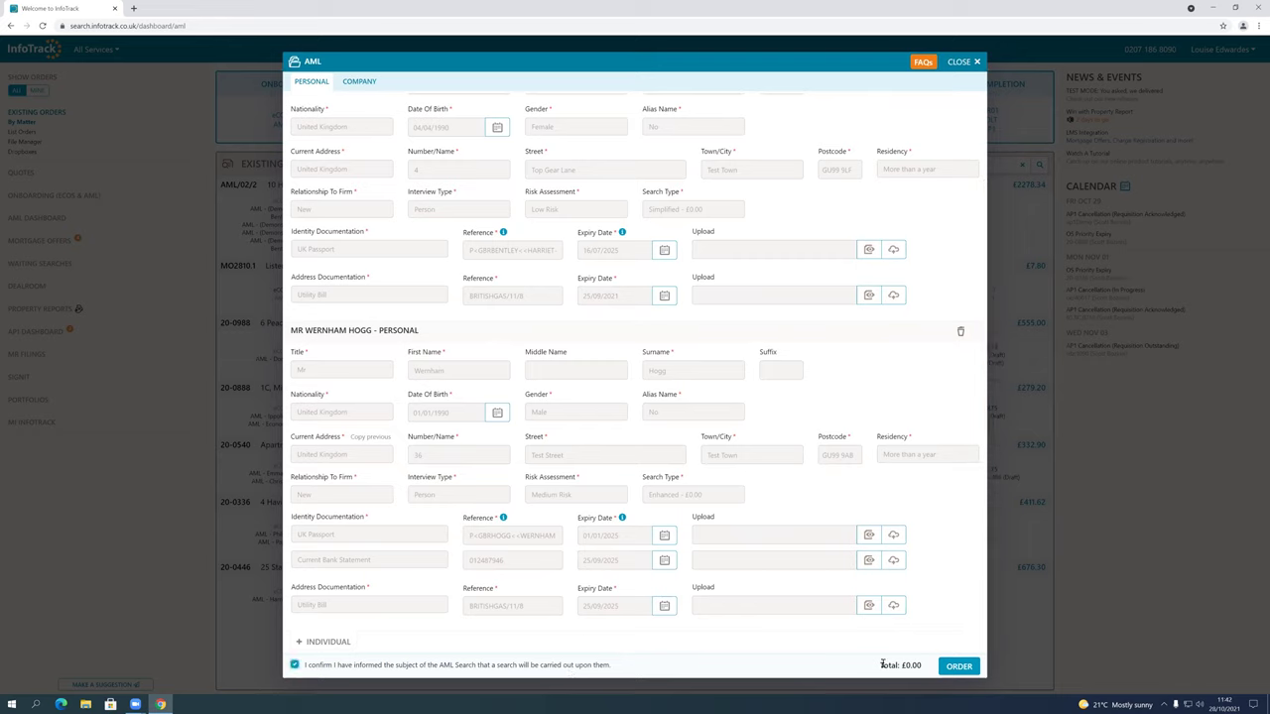
pyautogui.click(958, 665)
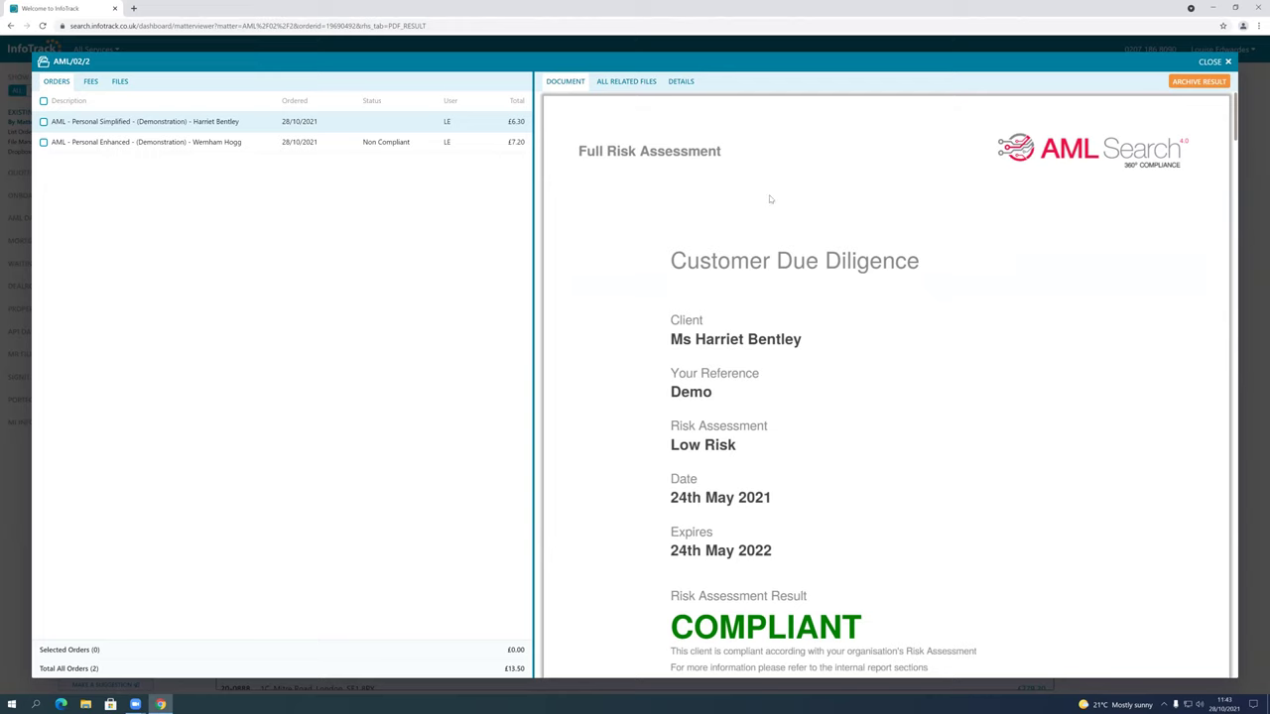
# Open the Personal Enhanced demonstration result and read through its full risk assessment report
pyautogui.click(359, 143)
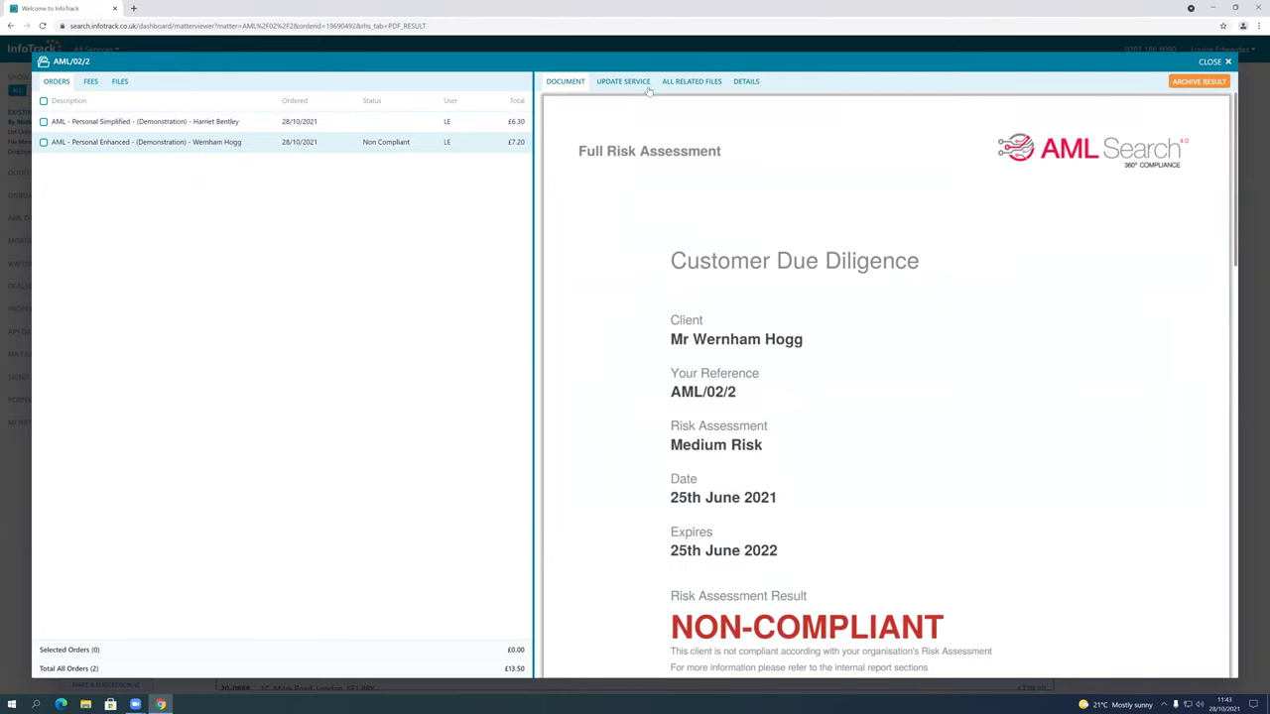
pyautogui.scroll(-1, 833, 474)
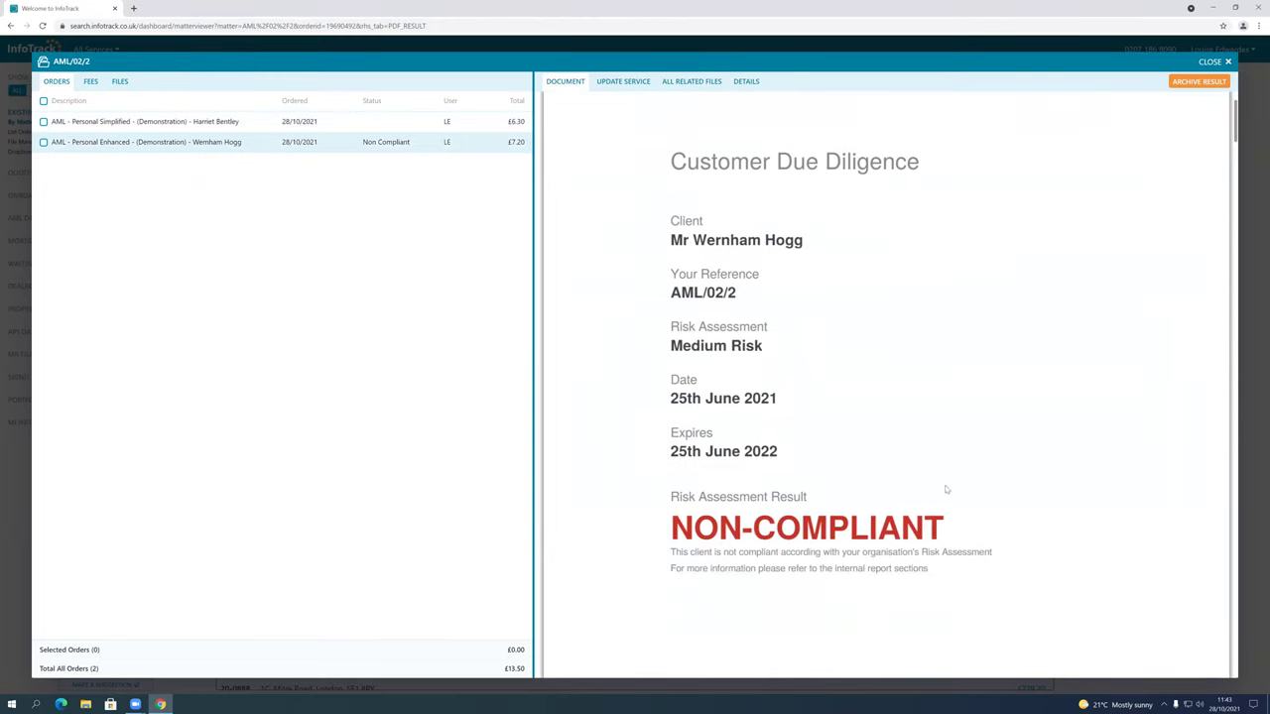
pyautogui.scroll(-6, 1012, 493)
pyautogui.scroll(-5, 1014, 494)
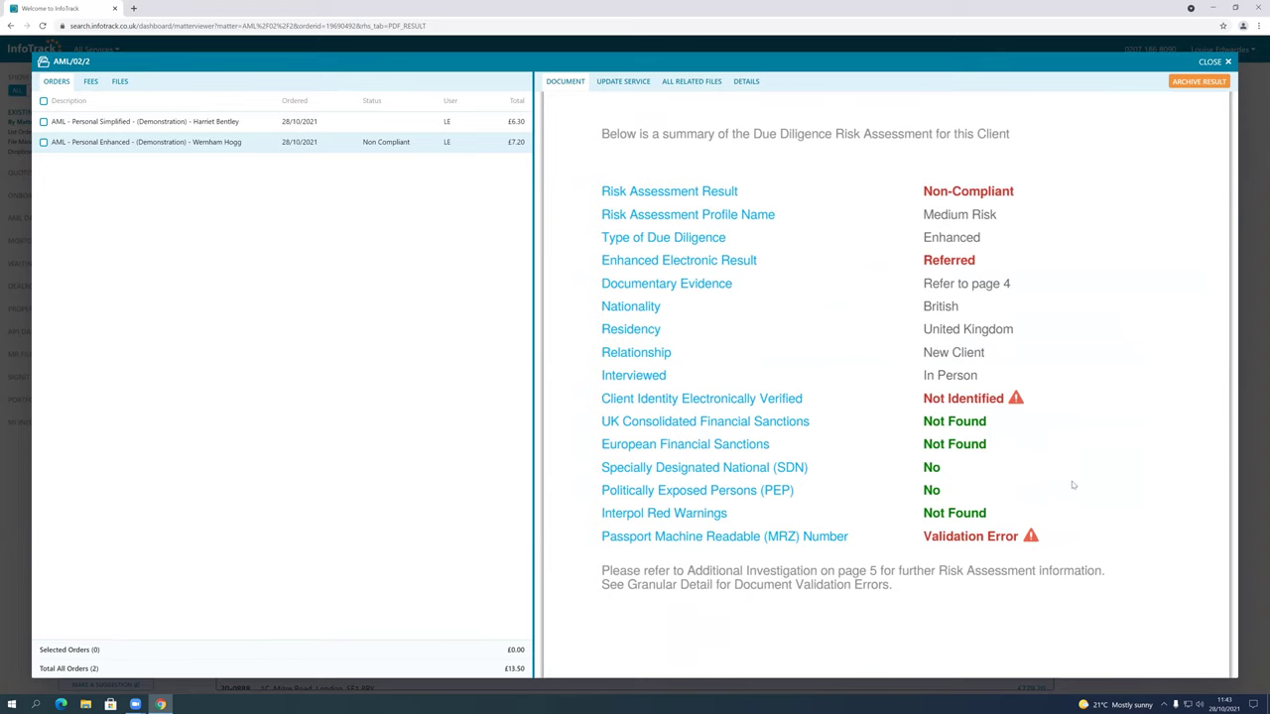
pyautogui.scroll(-1, 859, 516)
pyautogui.scroll(-6, 849, 506)
pyautogui.scroll(-10, 846, 500)
pyautogui.scroll(-10, 846, 500)
pyautogui.scroll(-10, 846, 502)
pyautogui.scroll(5, 846, 498)
pyautogui.scroll(10, 846, 500)
pyautogui.scroll(5, 782, 570)
# In the enhanced order's warnings and alerts resolution, answer Yes to being satisfied that the returned information confirms the client's identity
pyautogui.click(607, 82)
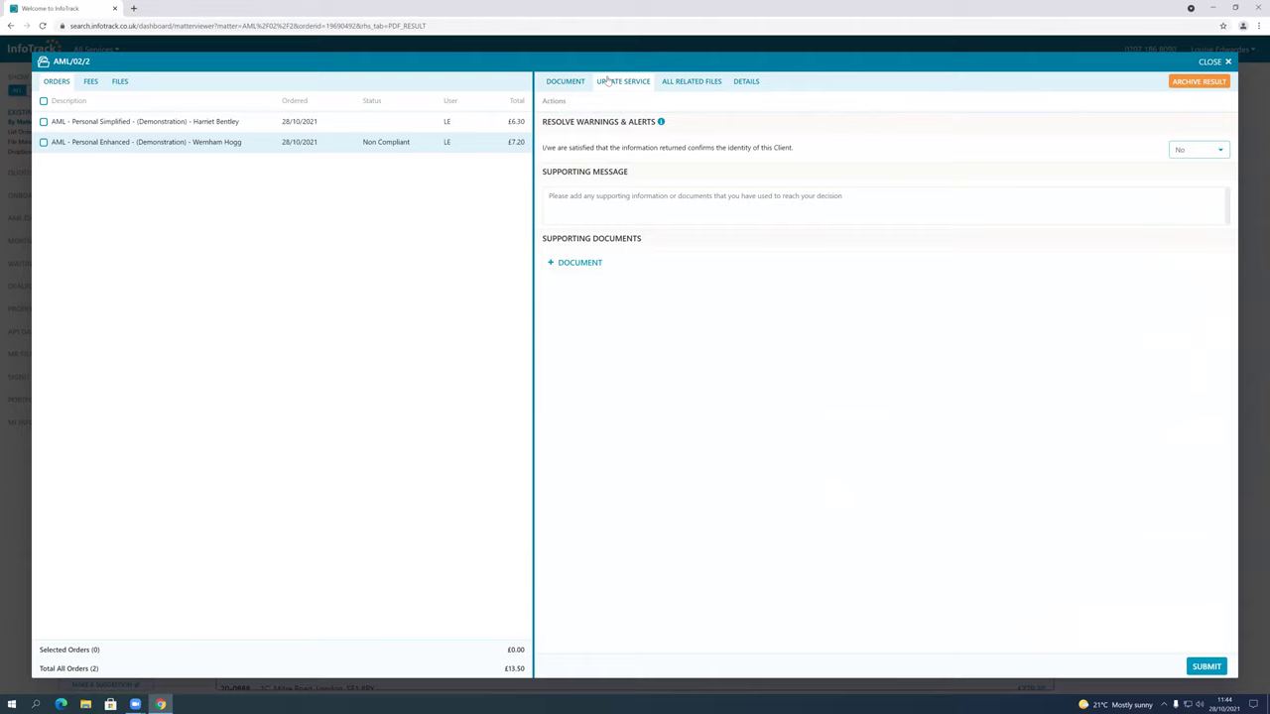
pyautogui.click(1206, 150)
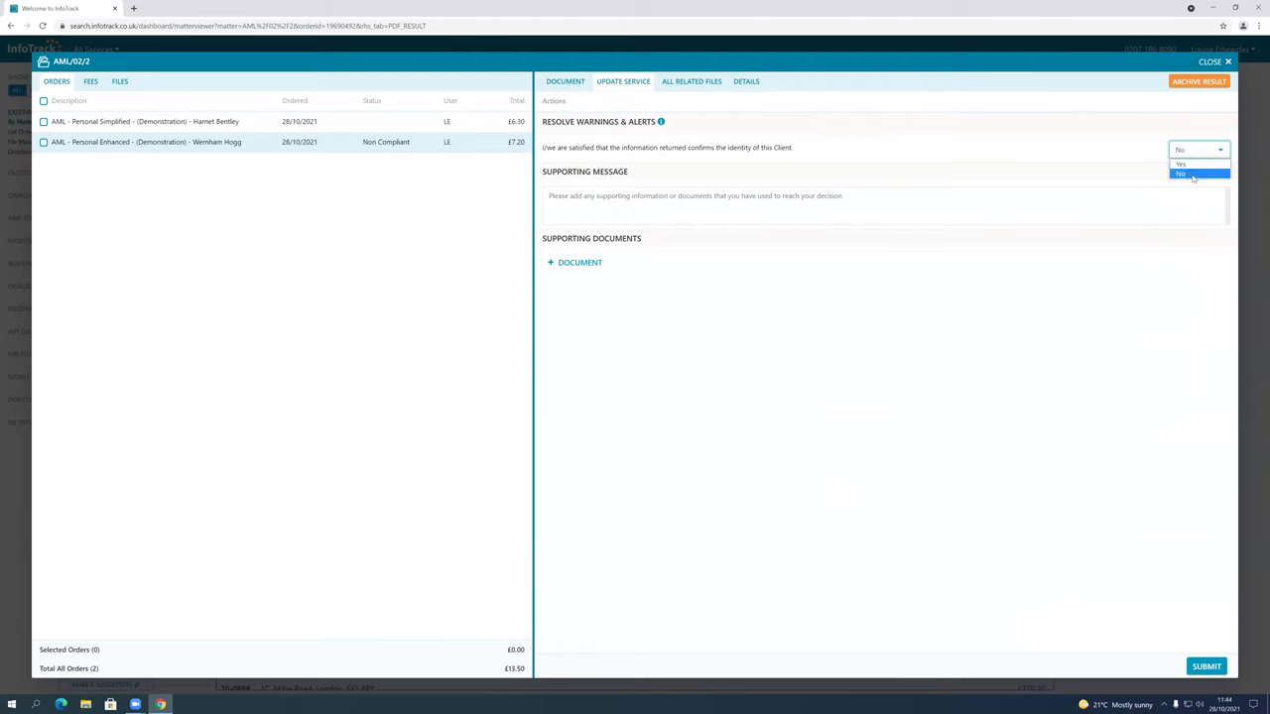
pyautogui.press('Return')
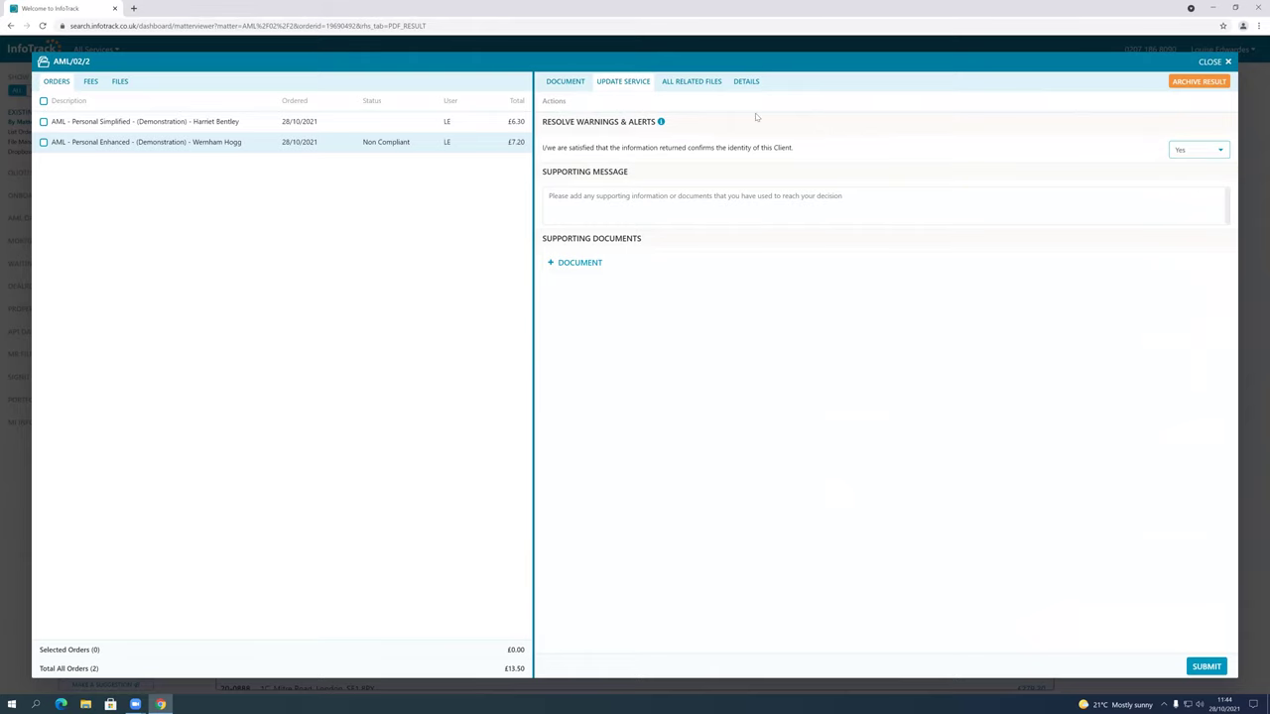
pyautogui.moveTo(787, 149); pyautogui.dragTo(552, 149)
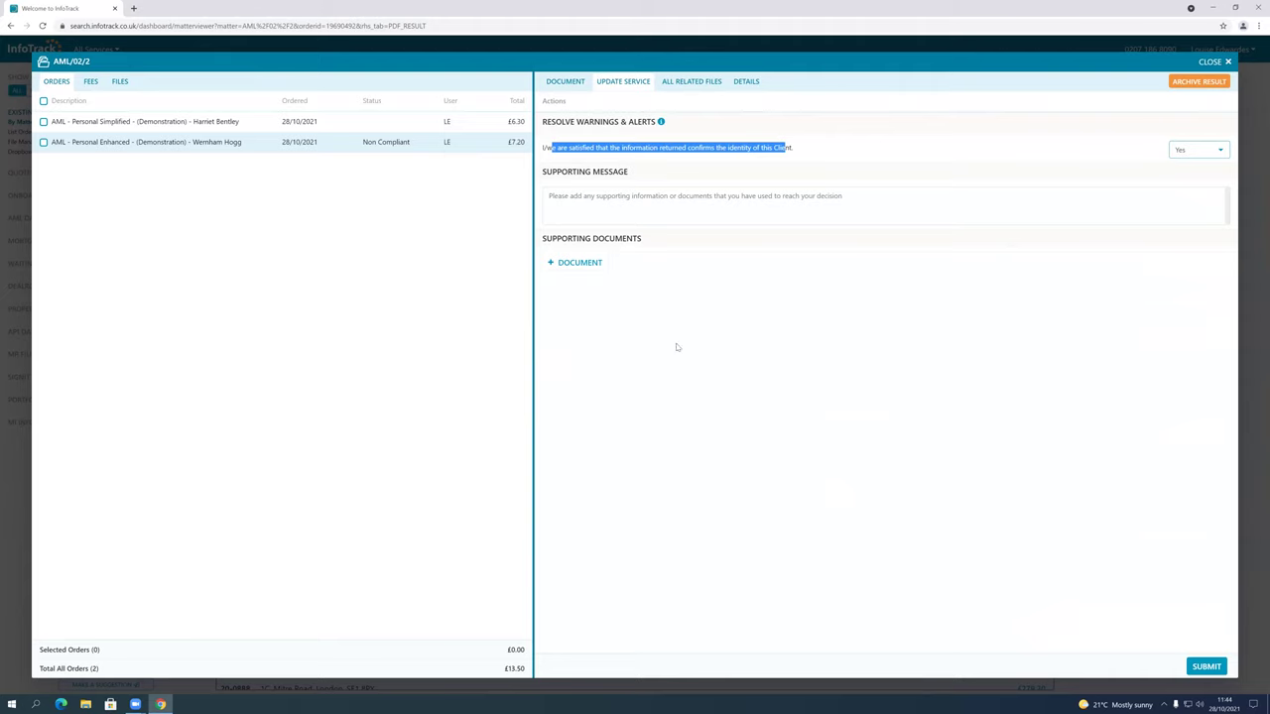
pyautogui.click(677, 328)
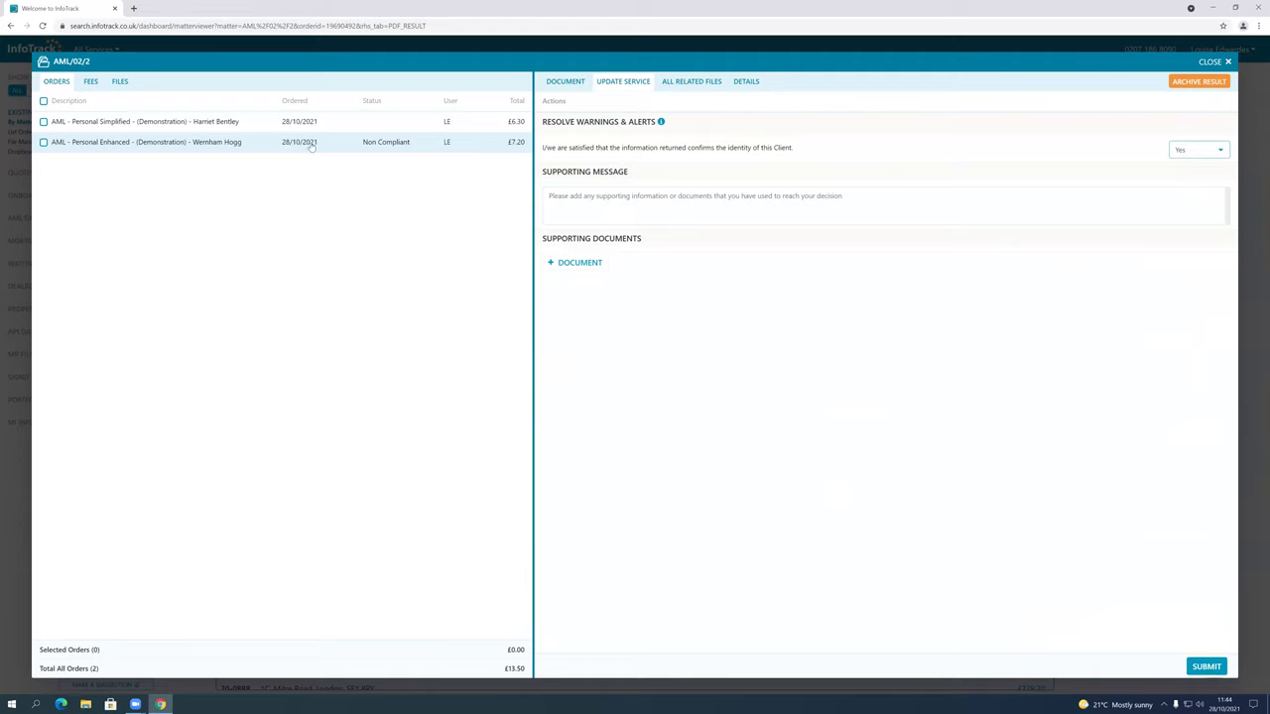
# View the enhanced order's related files, leave the matter and open the AML dashboard
pyautogui.click(684, 87)
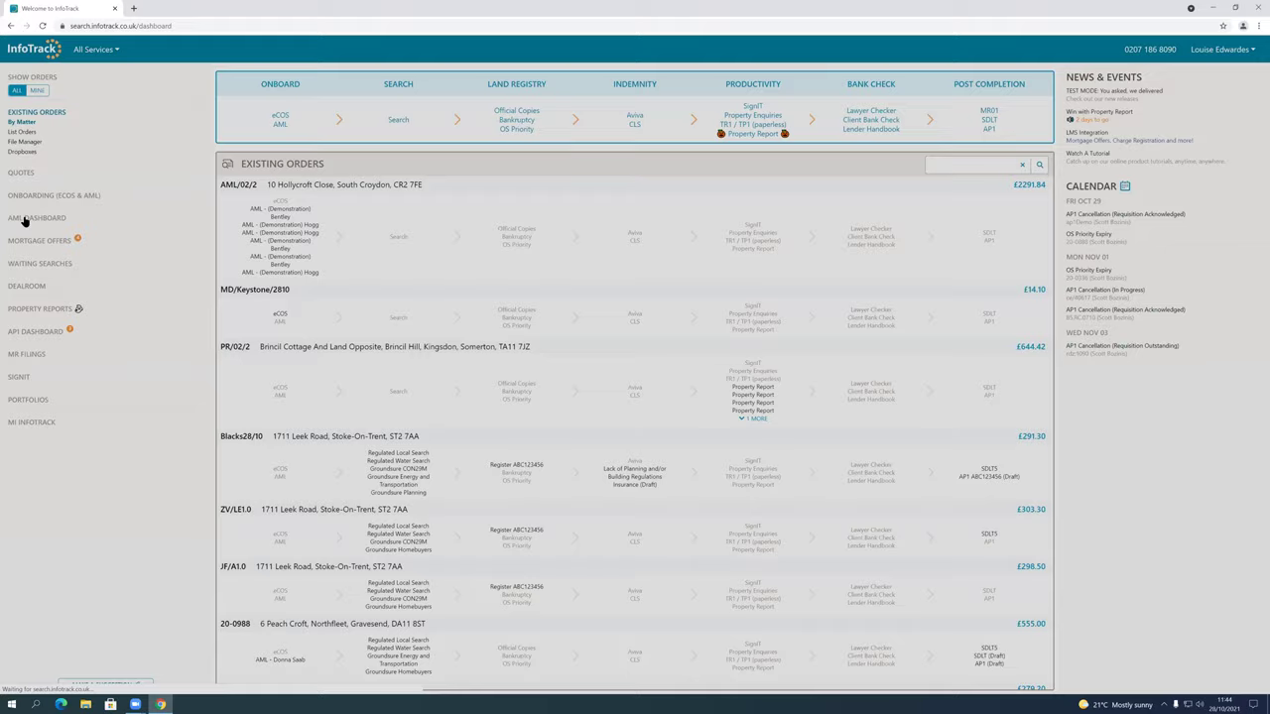
pyautogui.click(25, 218)
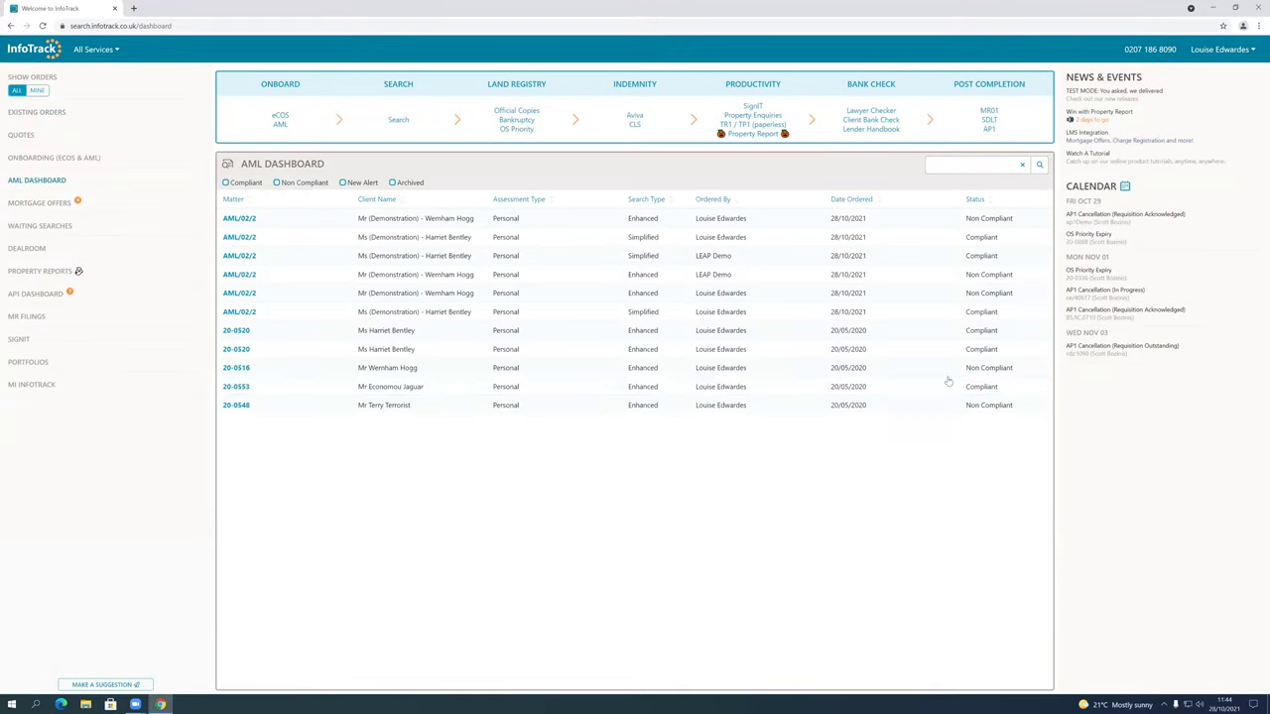